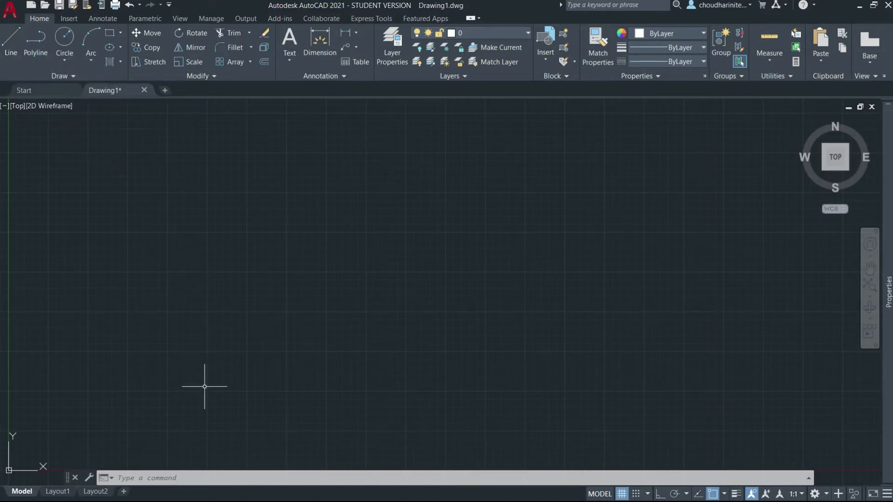
pyautogui.click(205, 479)
pyautogui.write('LINE')
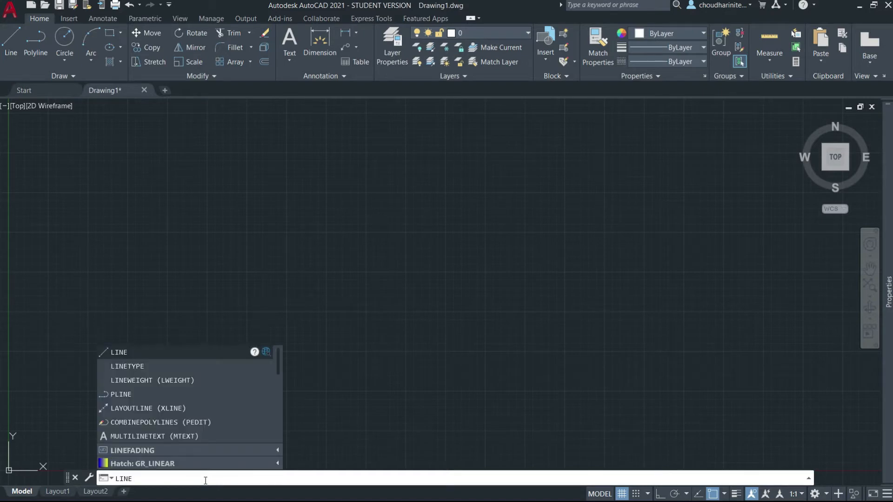
pyautogui.press('Return')
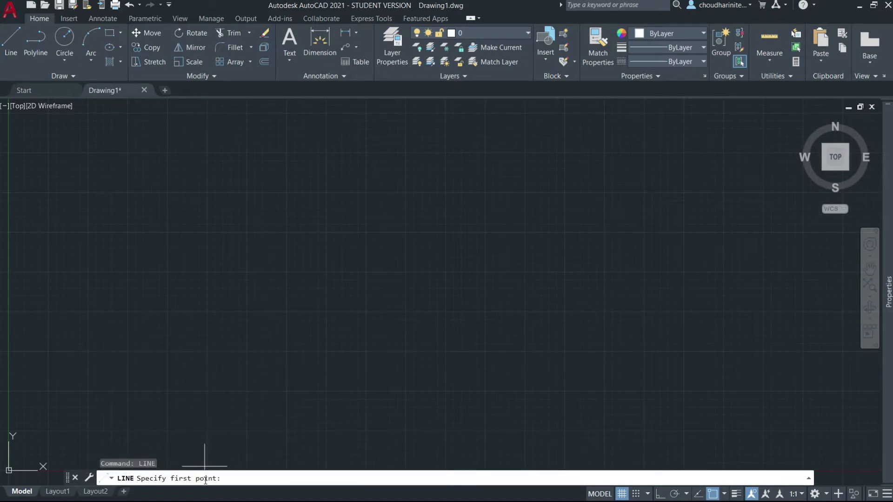
pyautogui.press('Escape')
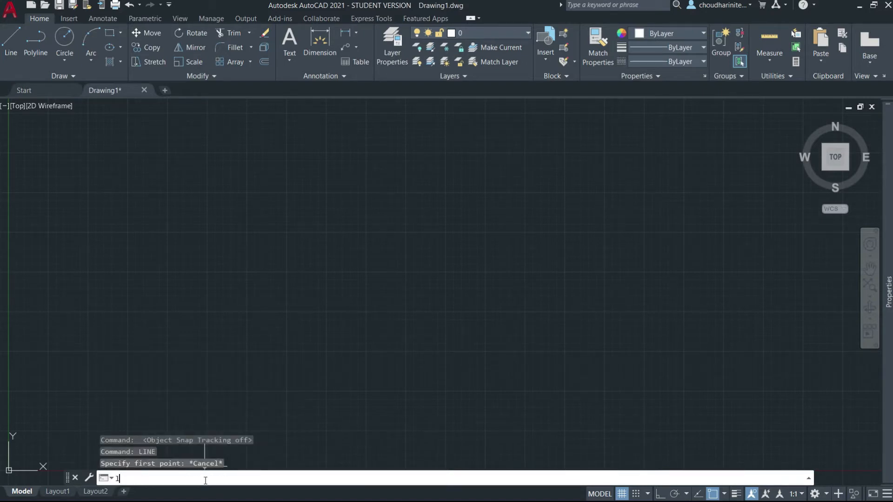
# - Draw a zigzag chain of eleven connected line segments with the Line command, starting at 5,2 and placing the remaining points freely
pyautogui.write('l')
pyautogui.press('Return')
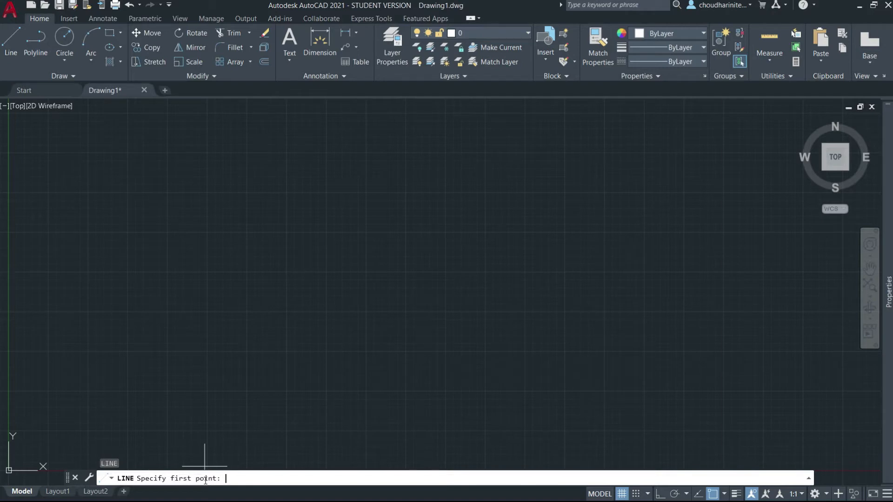
pyautogui.write('5,2')
pyautogui.press('Return')
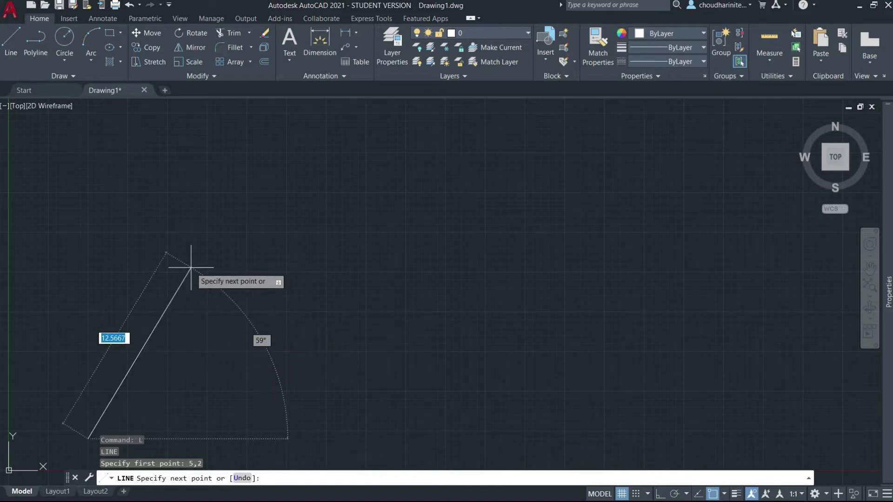
pyautogui.click(168, 335)
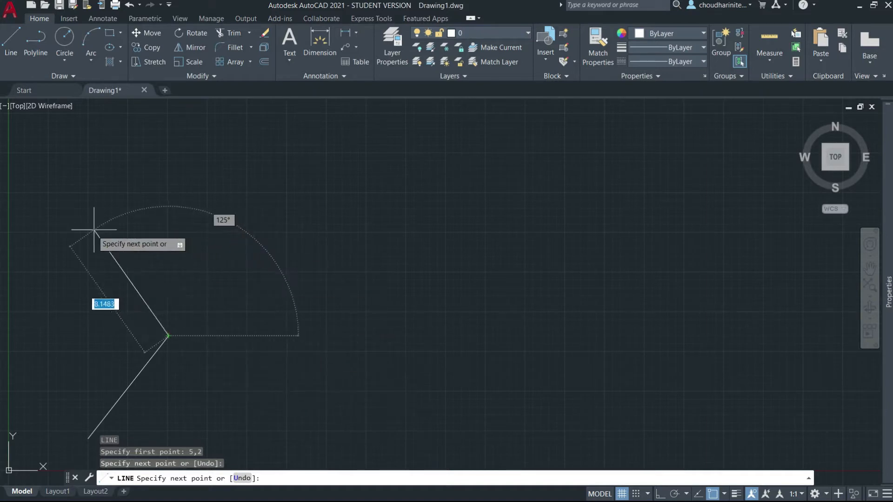
pyautogui.click(63, 298)
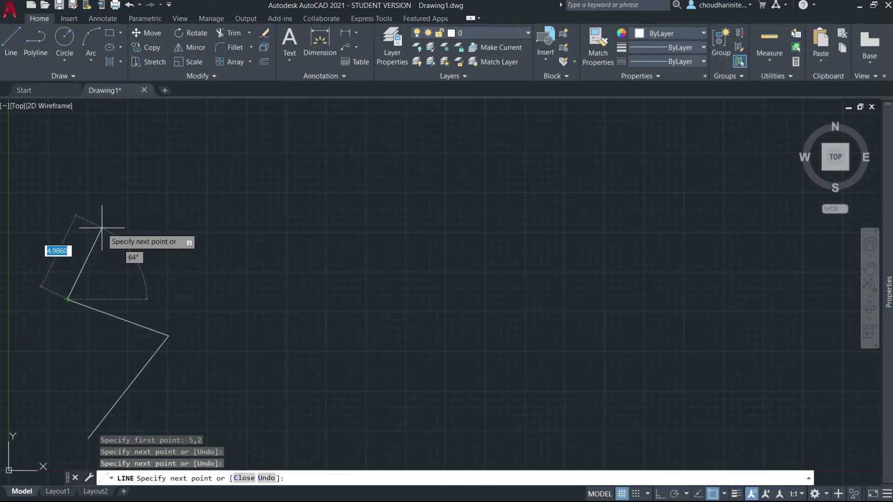
pyautogui.click(102, 228)
pyautogui.click(114, 170)
pyautogui.click(222, 242)
pyautogui.click(181, 283)
pyautogui.click(298, 328)
pyautogui.click(286, 234)
pyautogui.click(226, 350)
pyautogui.click(320, 380)
pyautogui.click(343, 312)
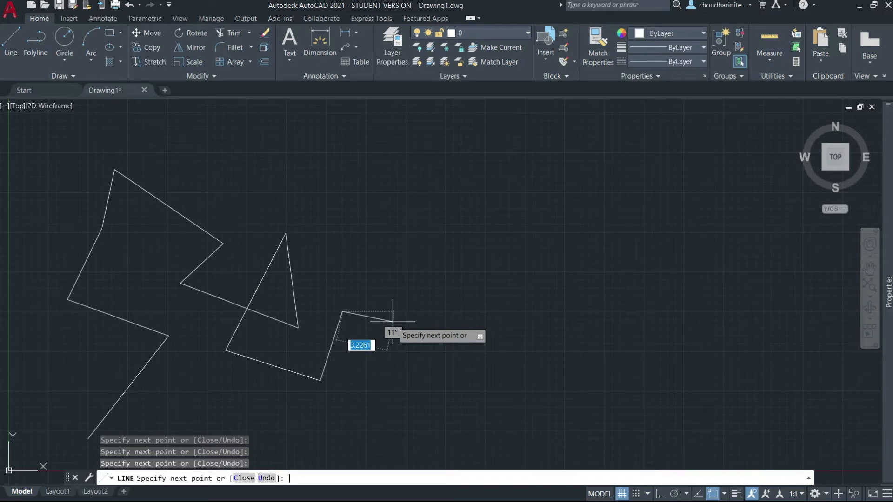
pyautogui.press('Escape')
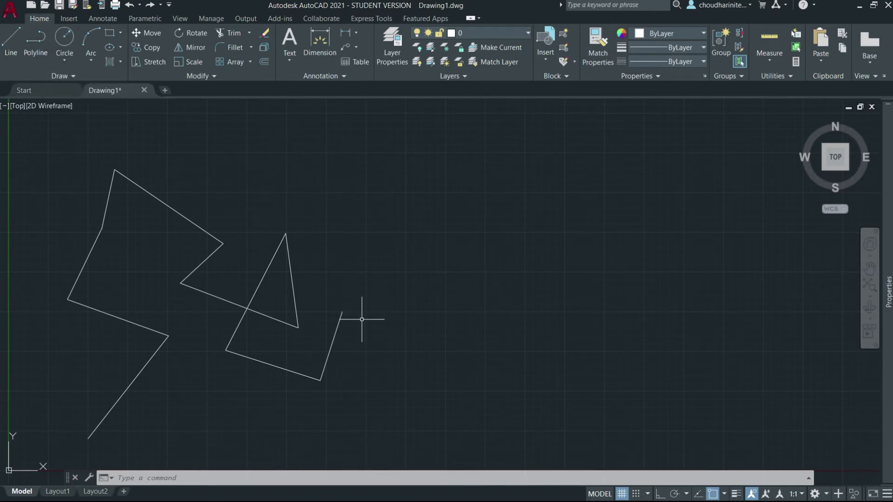
pyautogui.click(401, 477)
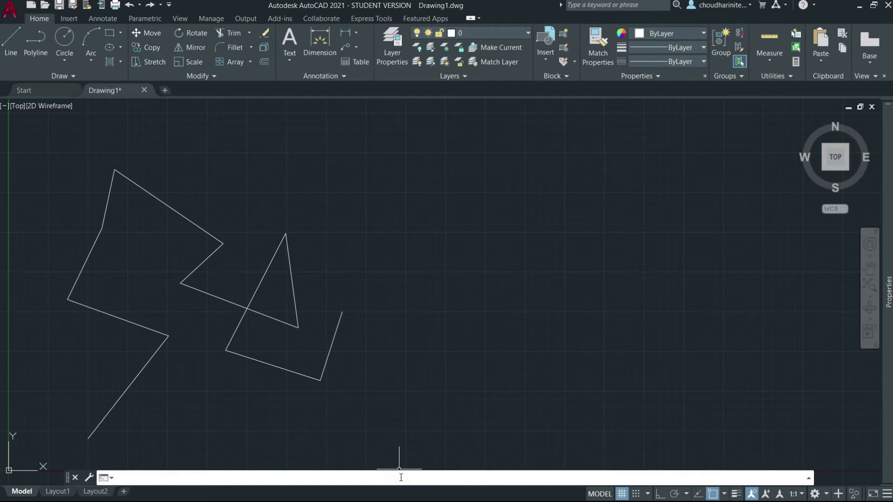
pyautogui.write('polyline')
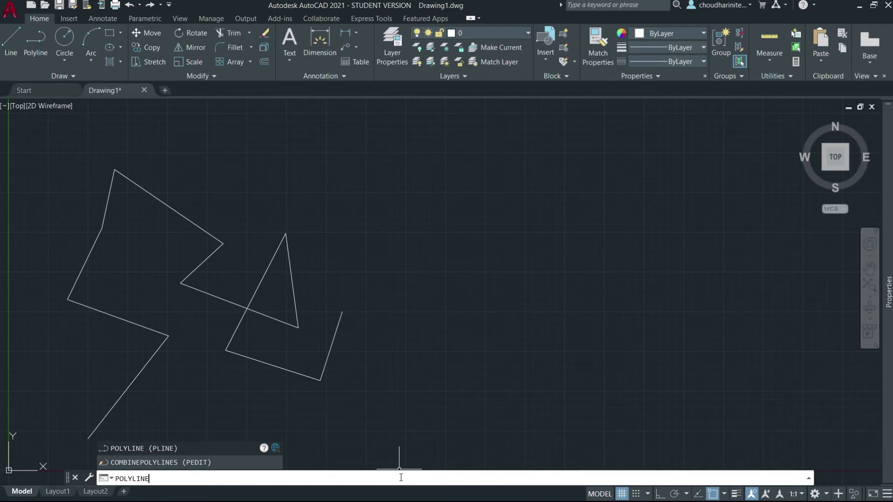
pyautogui.press('Escape')
pyautogui.press('Escape')
pyautogui.write('p')
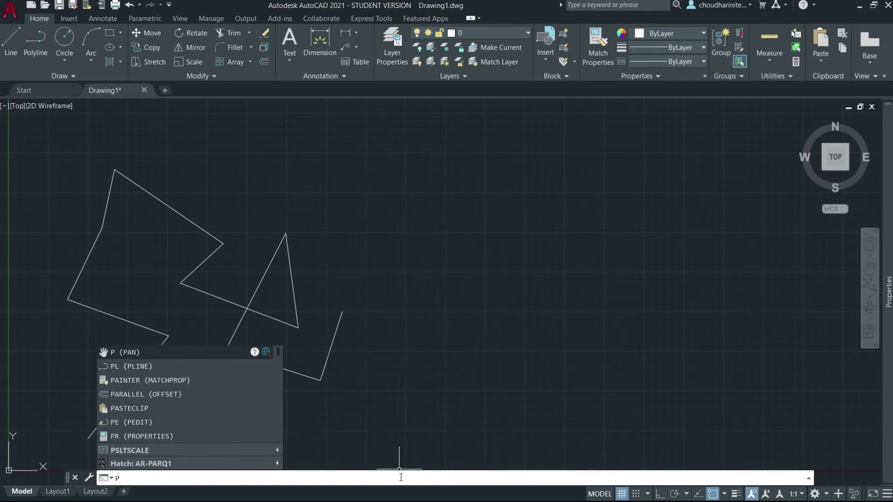
pyautogui.write('pline')
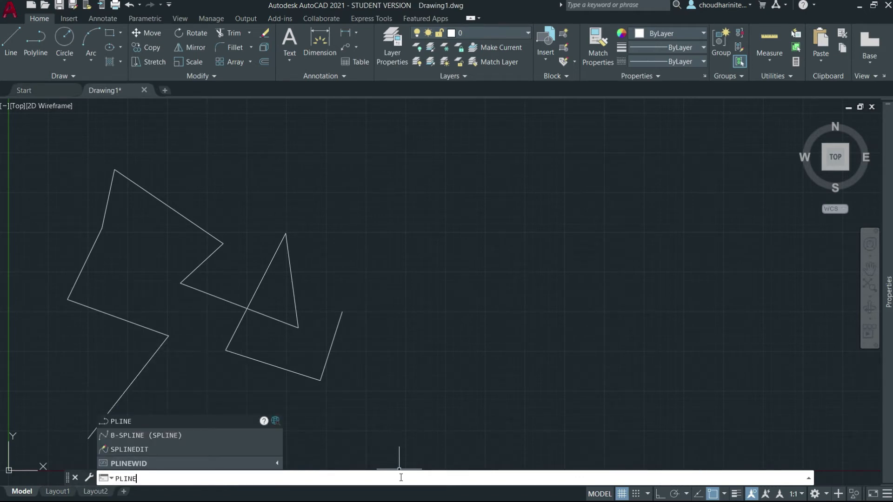
pyautogui.press('Return')
pyautogui.press('Escape')
# - Draw a freehand zigzag polyline of ten straight segments in the empty area beside the line chain
pyautogui.write('PL')
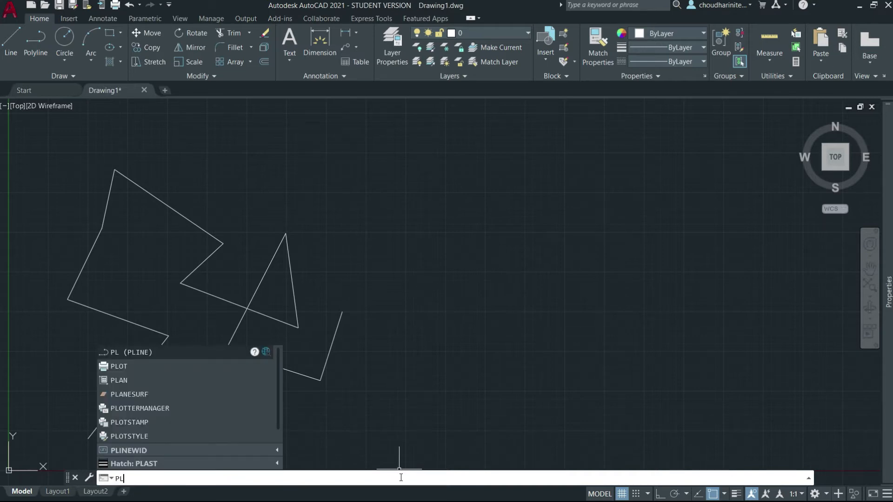
pyautogui.press('Return')
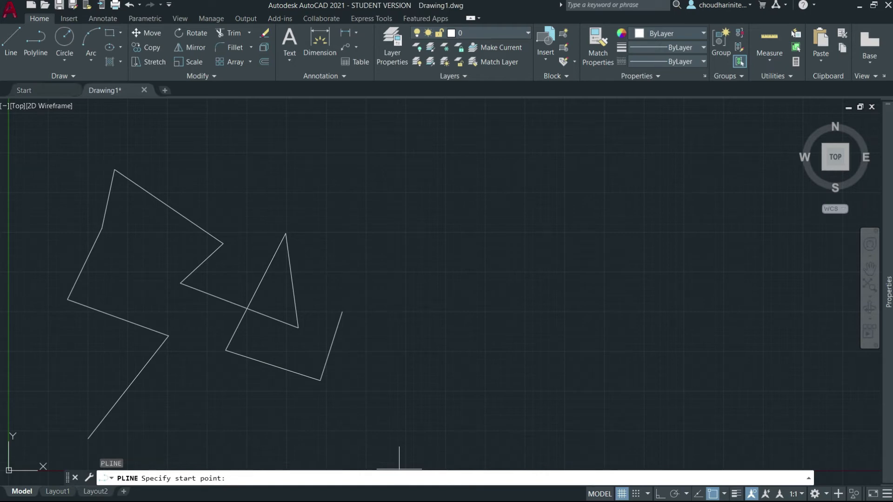
pyautogui.click(461, 406)
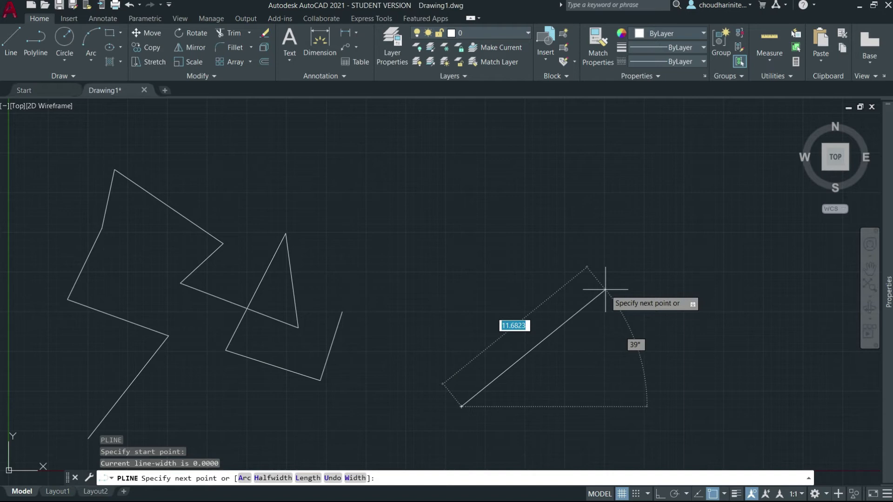
pyautogui.click(547, 339)
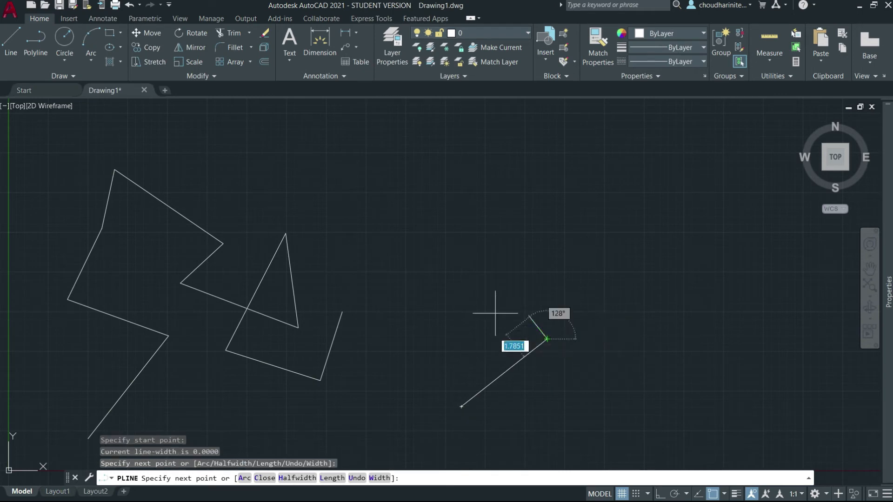
pyautogui.click(426, 332)
pyautogui.click(483, 236)
pyautogui.click(425, 193)
pyautogui.click(529, 151)
pyautogui.click(616, 236)
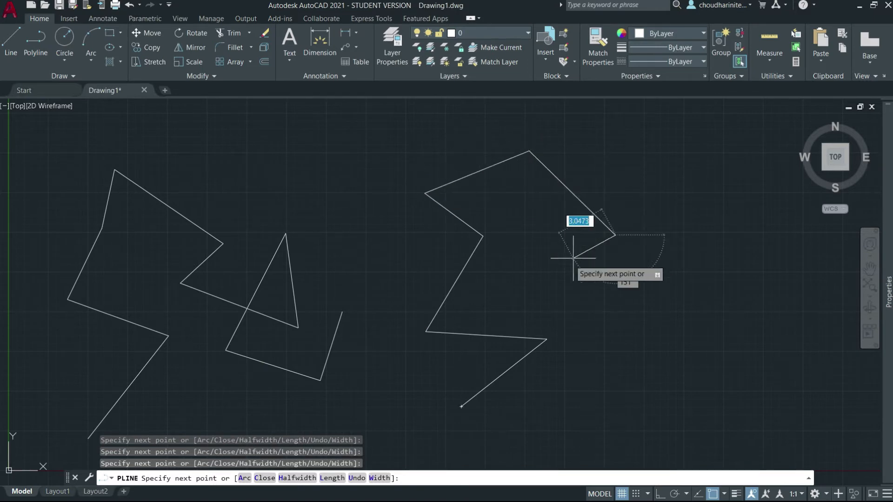
pyautogui.click(556, 275)
pyautogui.click(637, 336)
pyautogui.click(667, 268)
pyautogui.click(722, 320)
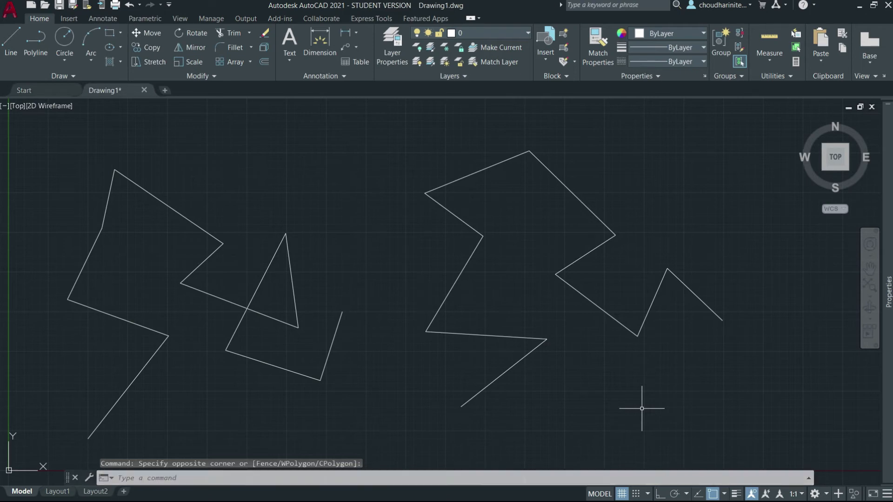
# - Select the final segment of the line chain and the zigzag polyline to compare separate lines with a joined polyline
pyautogui.click(326, 359)
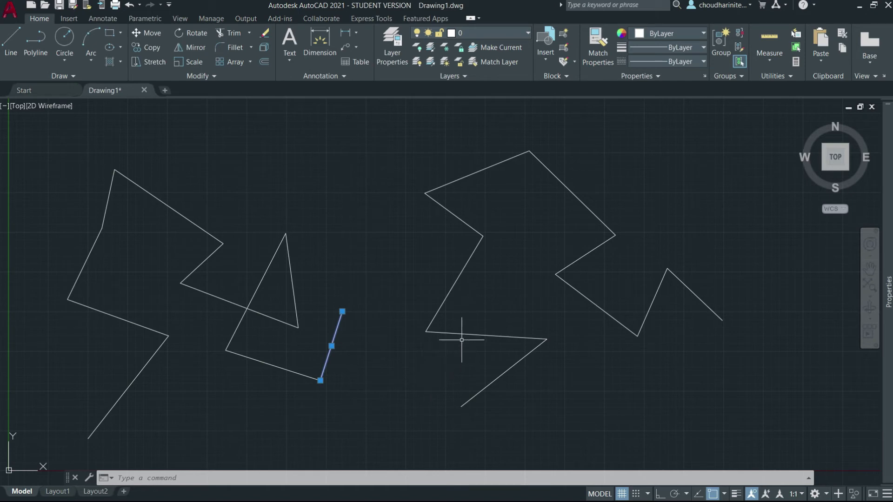
pyautogui.click(467, 335)
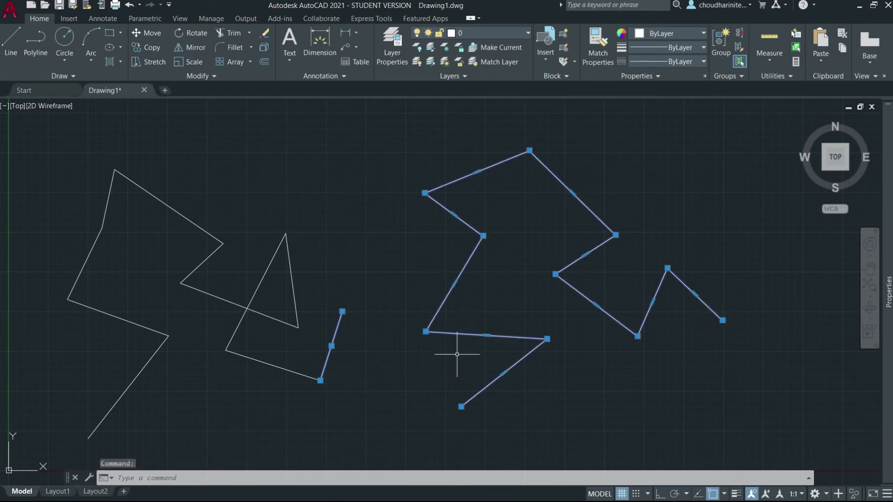